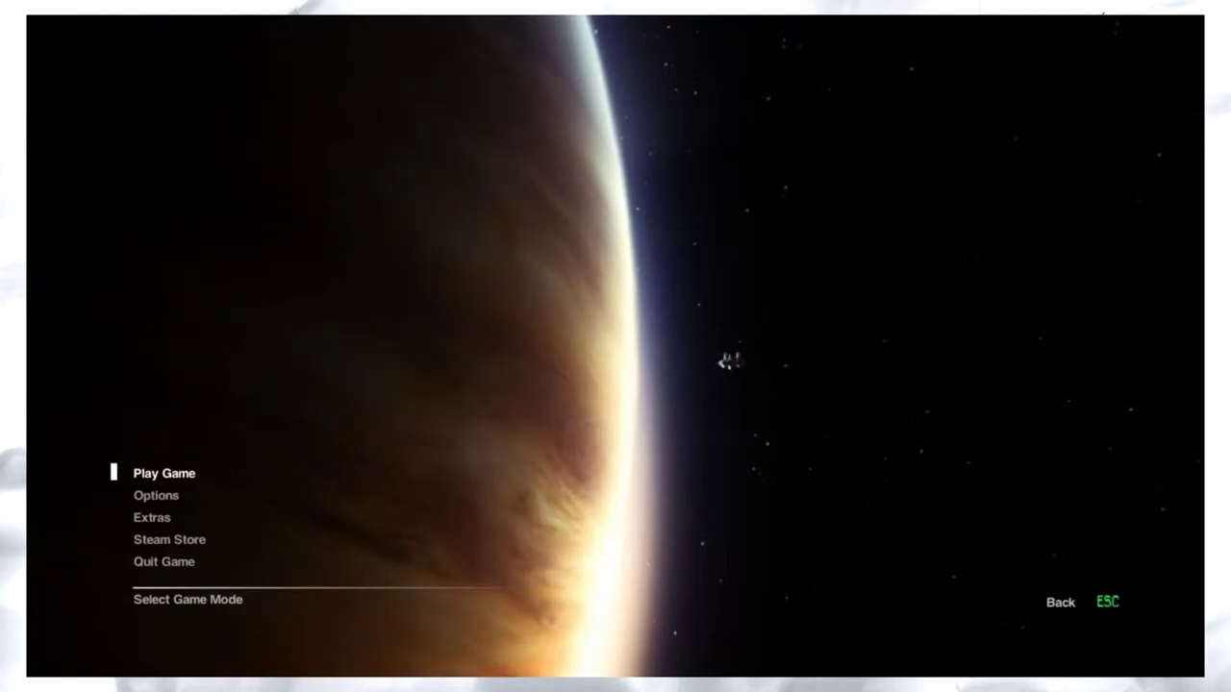
# Select Play Game on the main menu to show the game modes
pyautogui.press('Return')
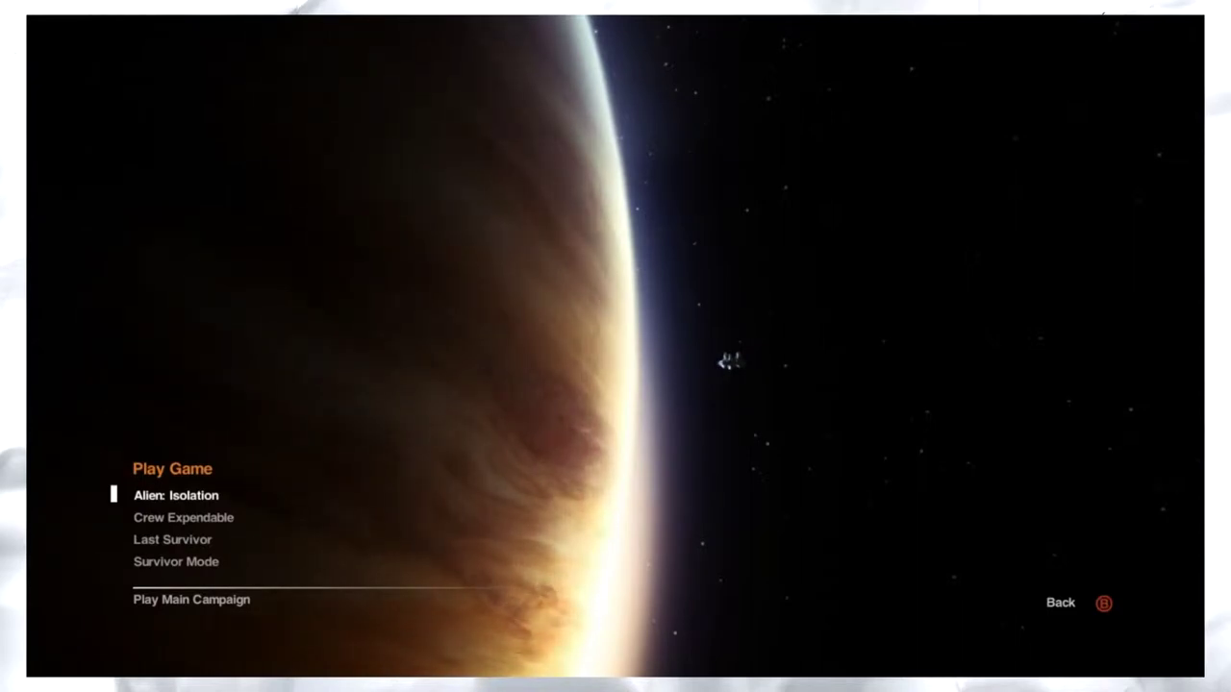
# Start a new main campaign, compare Novice through Nightmare, and confirm Easy difficulty
pyautogui.press('Return')
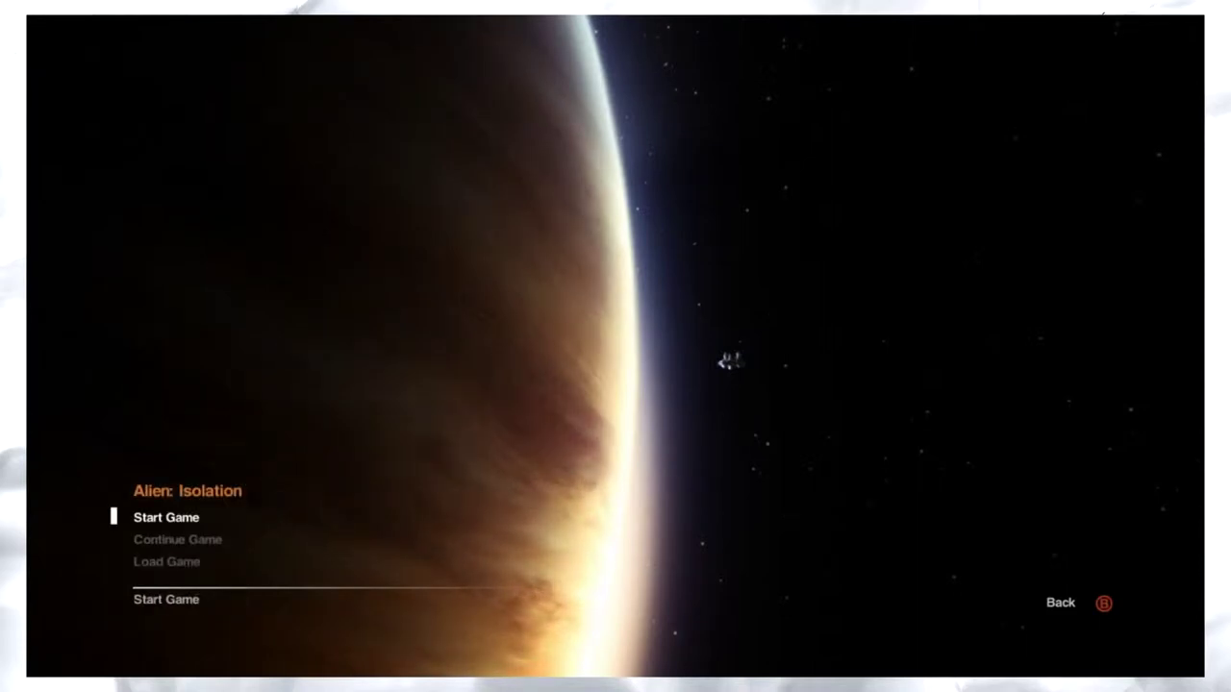
pyautogui.press('Return')
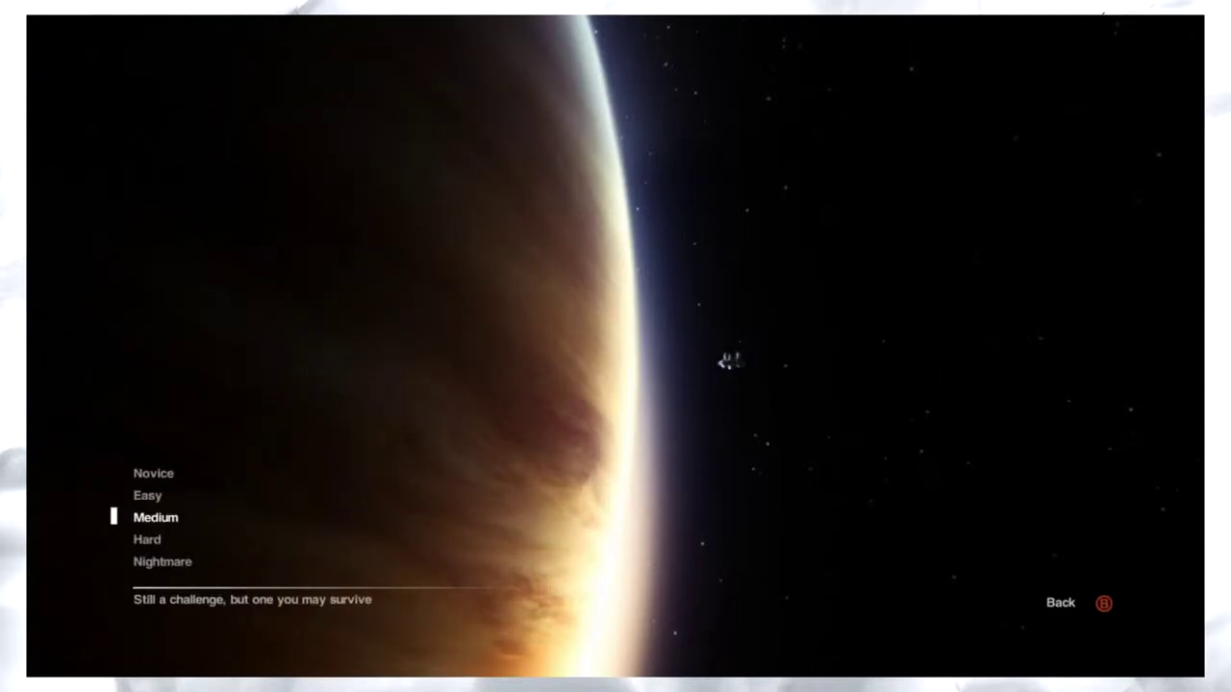
pyautogui.press('Up')
pyautogui.press('Up')
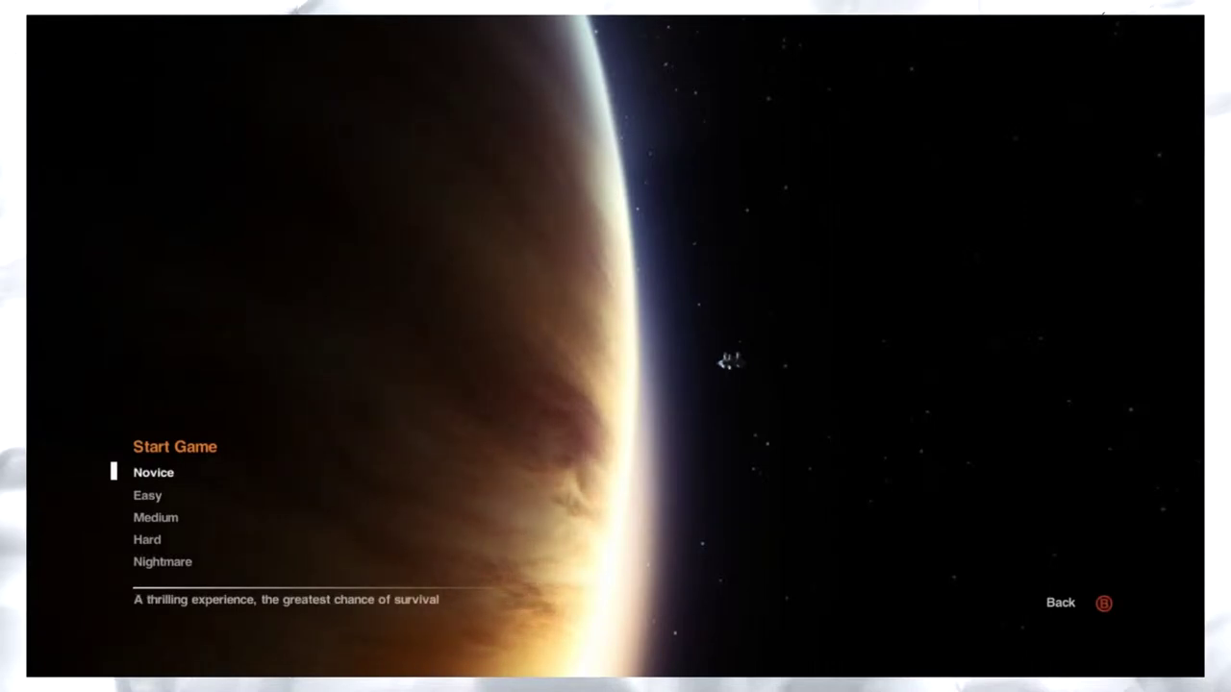
pyautogui.press('Down')
pyautogui.press('Down')
pyautogui.press('Down')
pyautogui.press('Down')
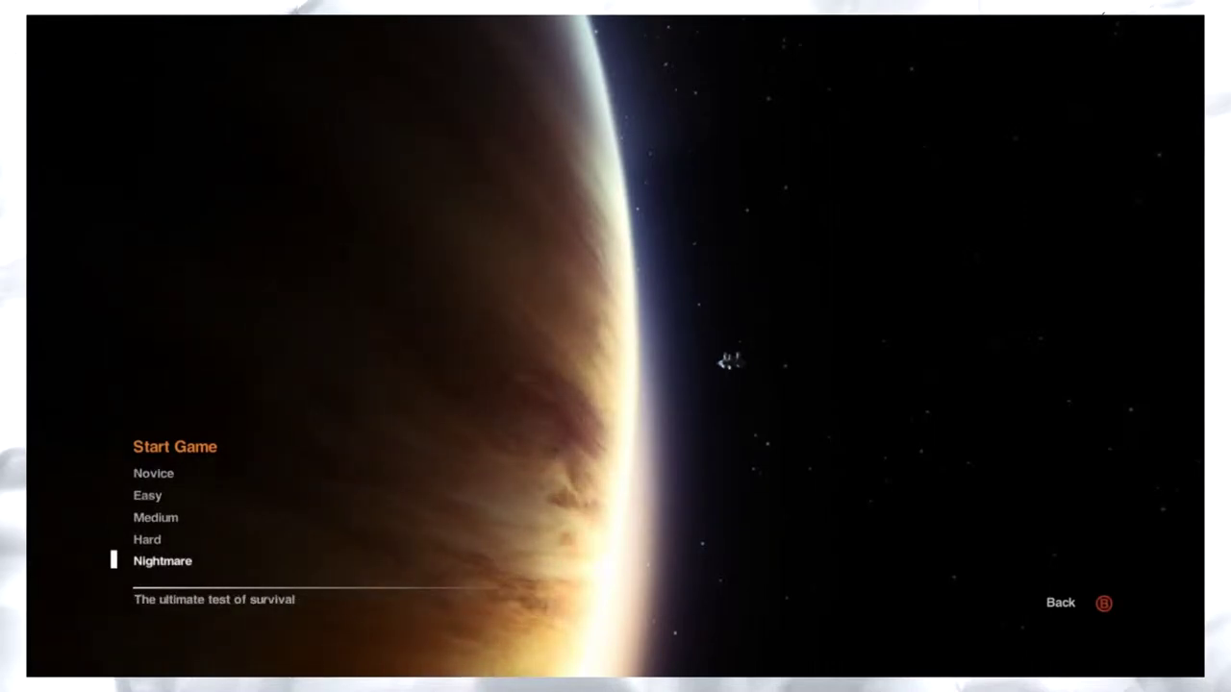
pyautogui.press('Up')
pyautogui.press('Up')
pyautogui.press('Up')
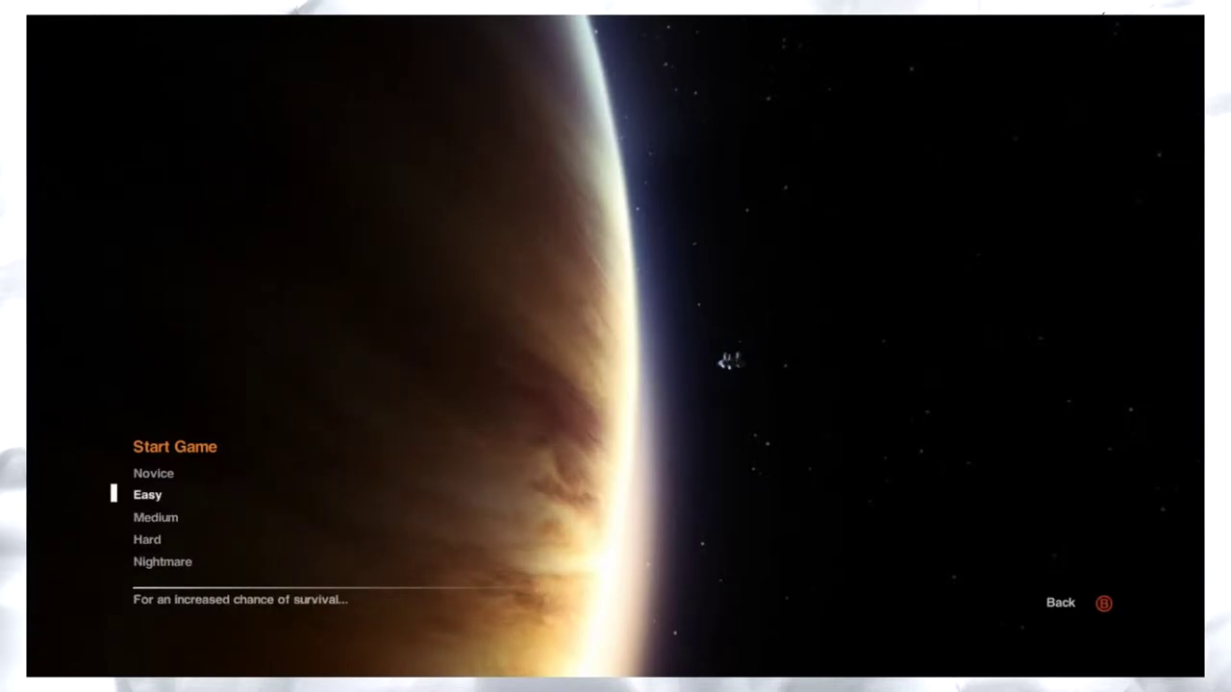
pyautogui.press('Up')
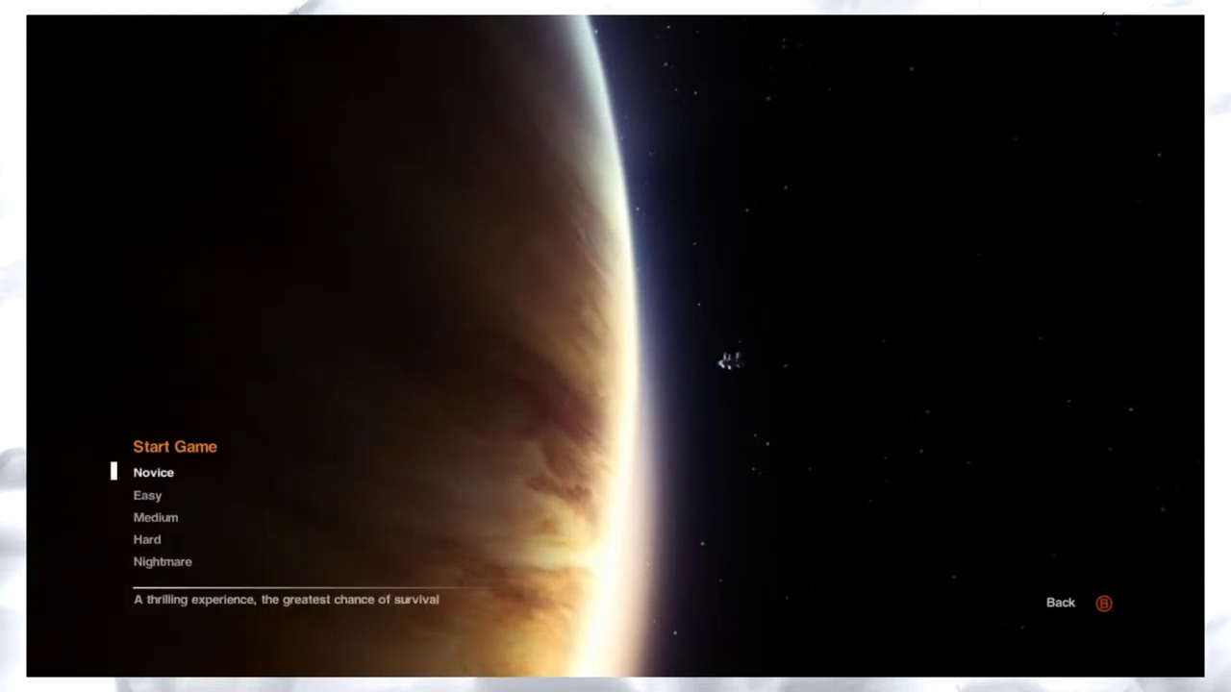
pyautogui.press('Down')
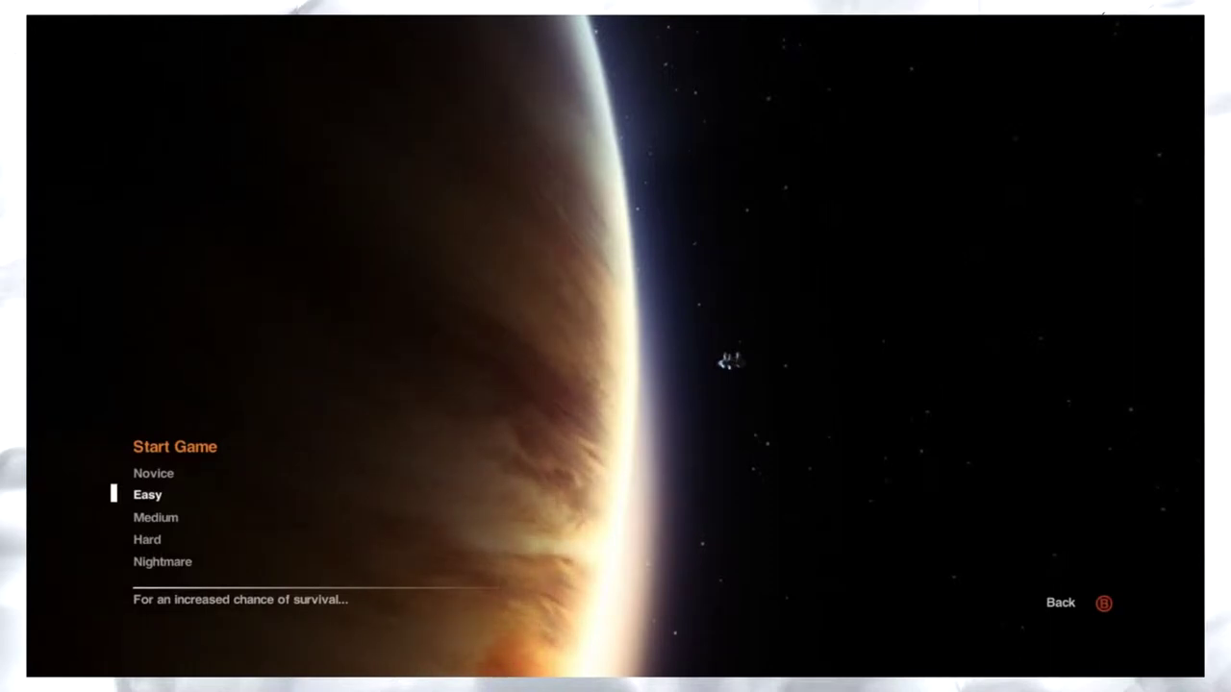
pyautogui.press('Up')
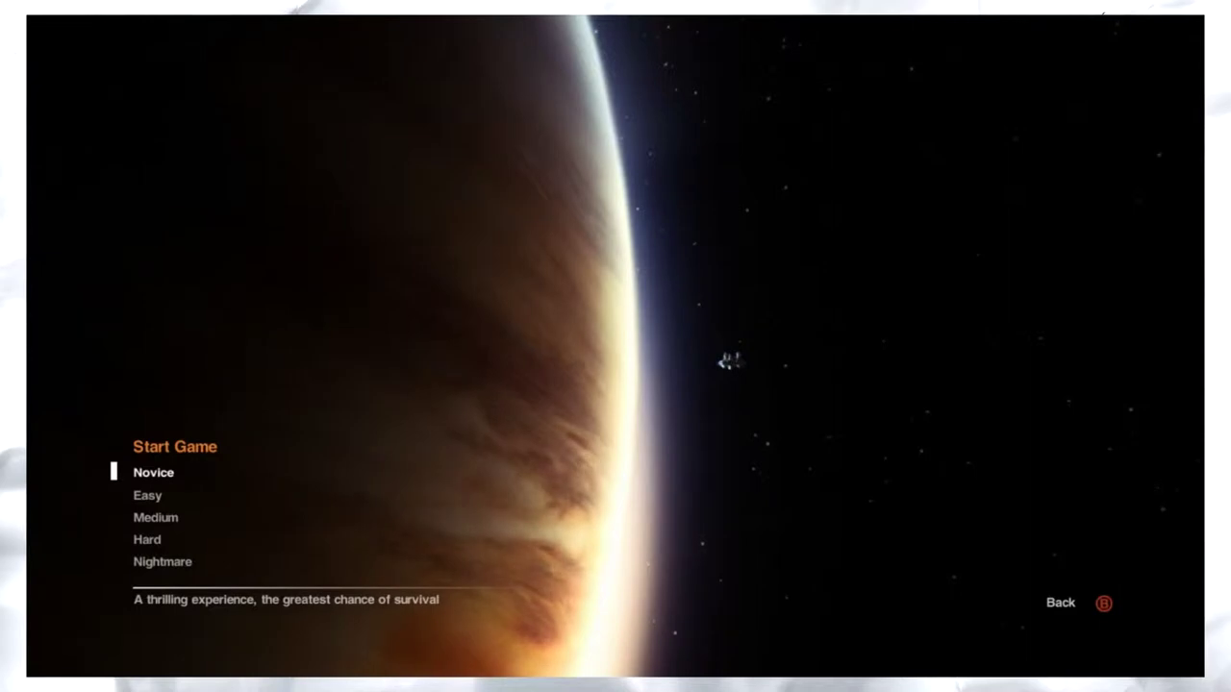
pyautogui.press('Down')
pyautogui.press('Down')
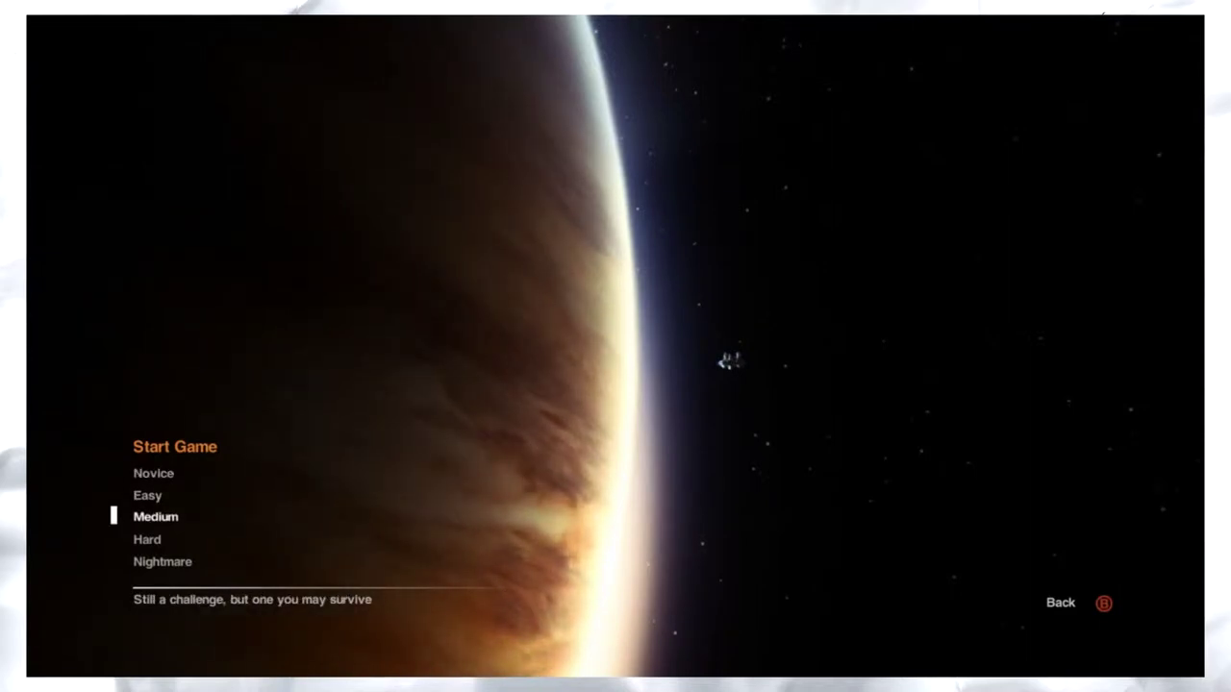
pyautogui.press('Up')
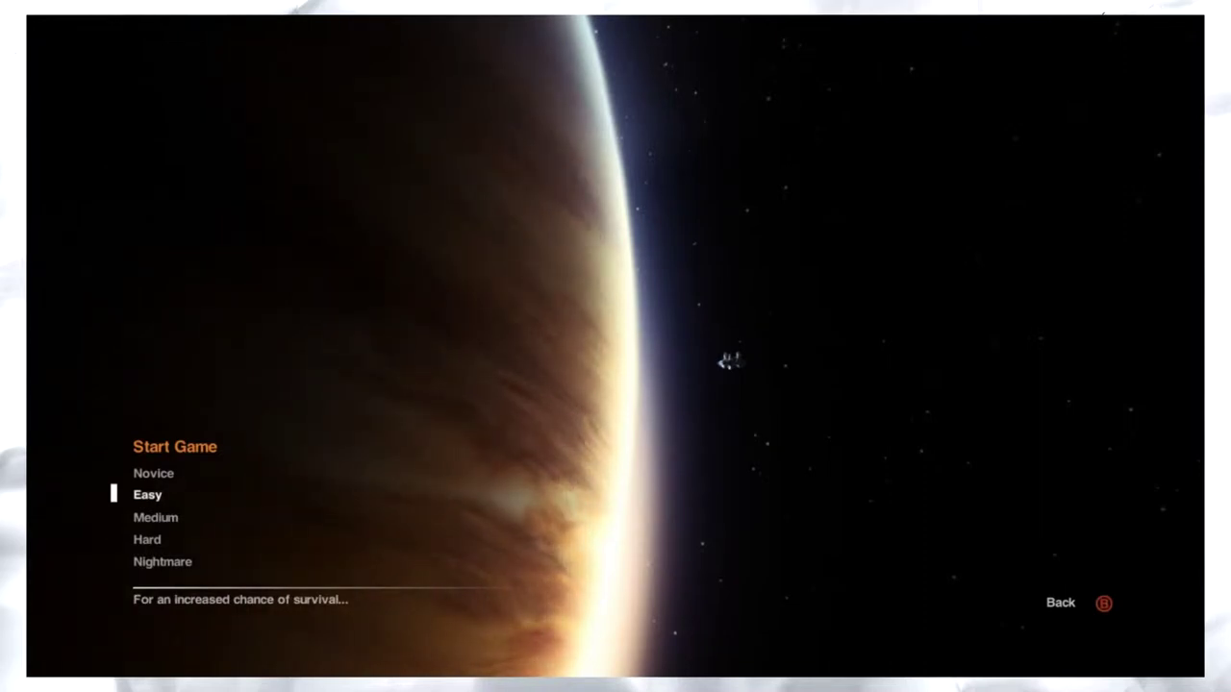
pyautogui.press('Return')
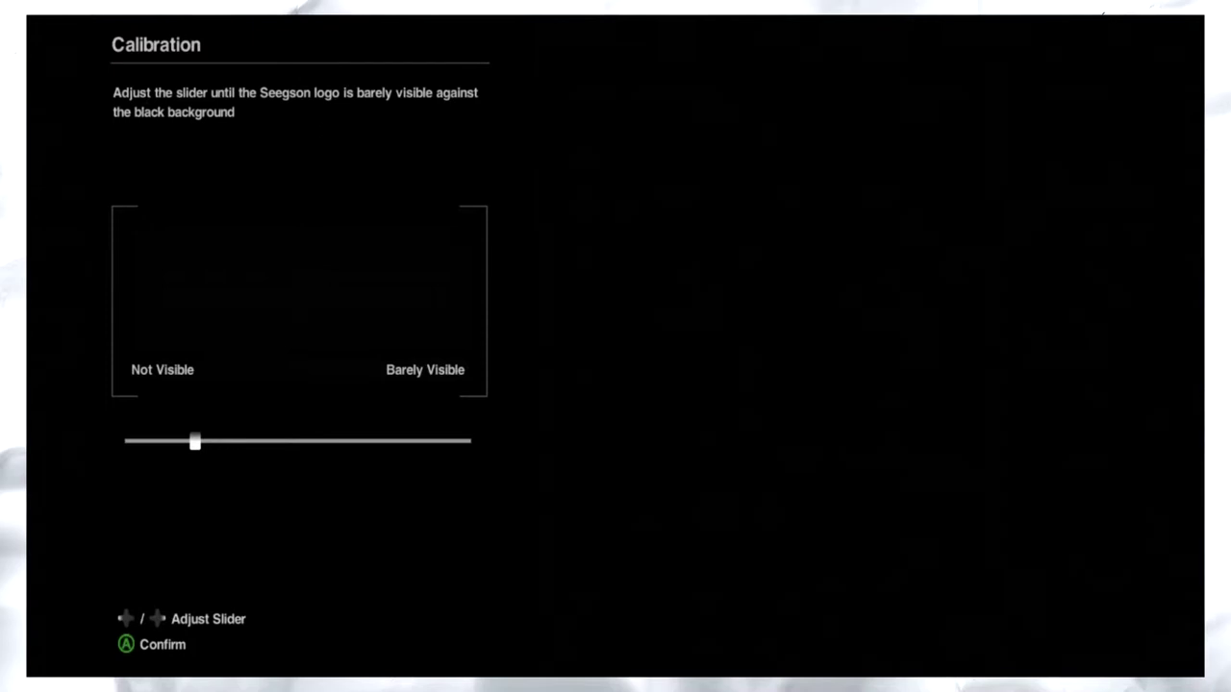
# Tune brightness around the faint Seegson logo, finish at maximum, and accept it
pyautogui.press('Right')
pyautogui.press('Right')
pyautogui.press('Right')
pyautogui.press('Right')
pyautogui.press('Right')
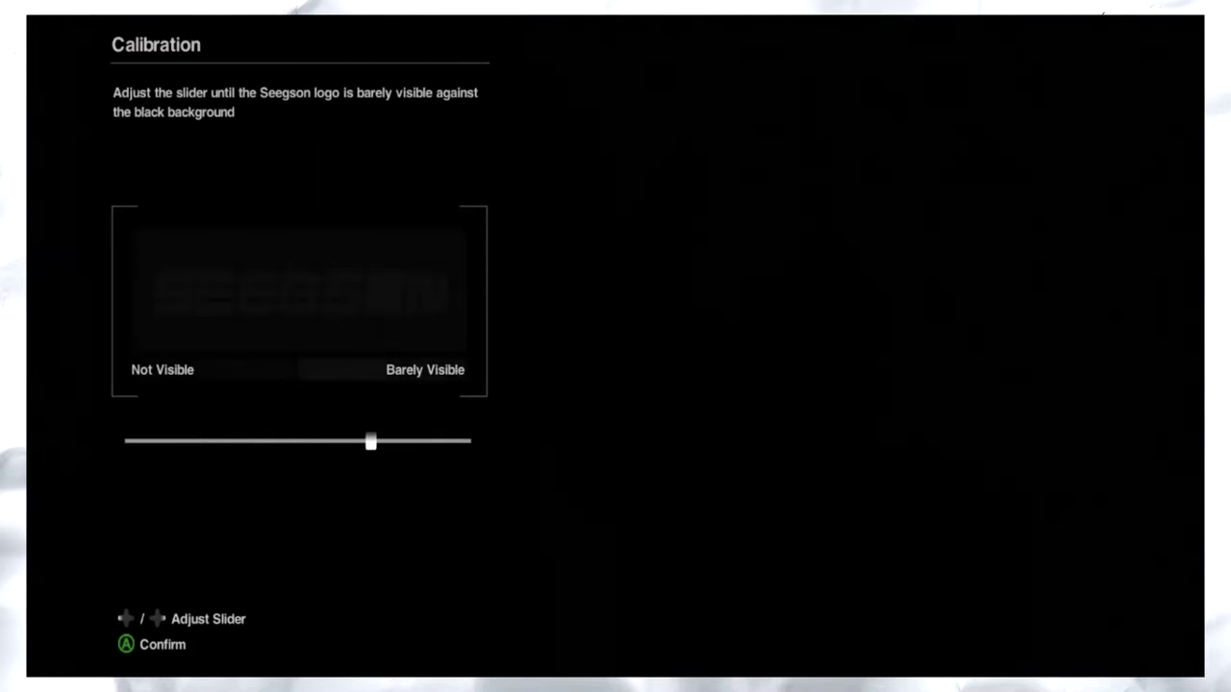
pyautogui.press('Left')
pyautogui.press('Right')
pyautogui.press('Right')
pyautogui.press('Right')
pyautogui.press('Right')
pyautogui.press('Left')
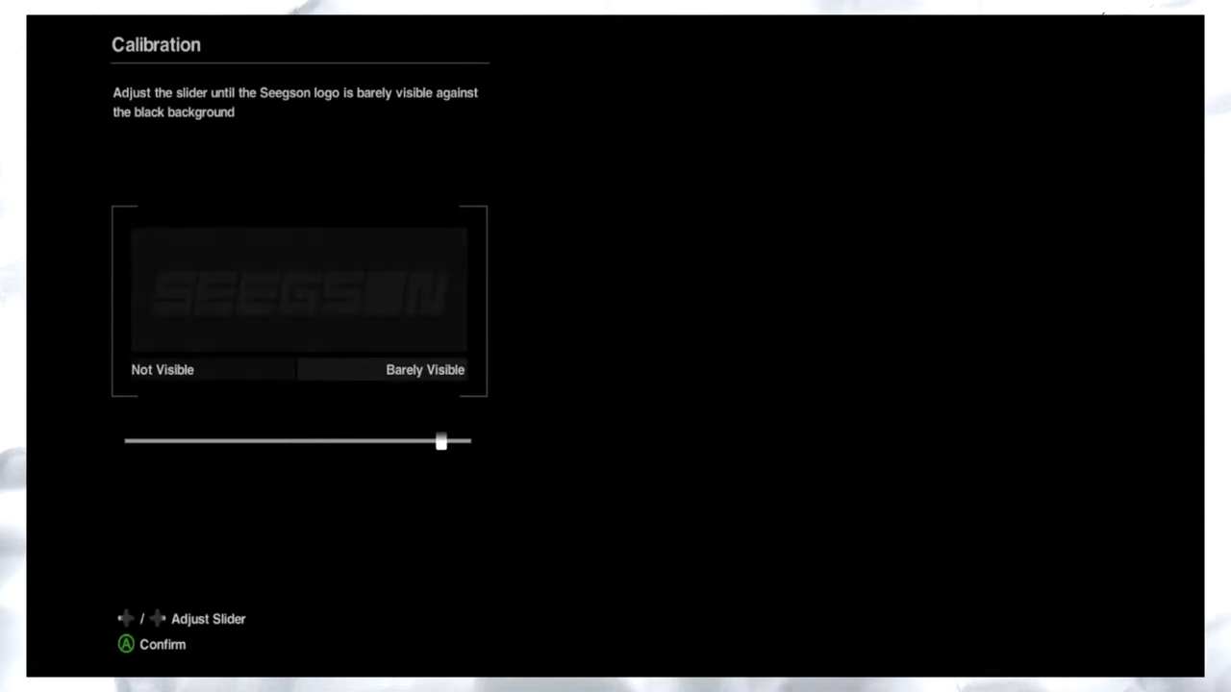
pyautogui.press('Left')
pyautogui.press('Left')
pyautogui.press('Left')
pyautogui.press('Left')
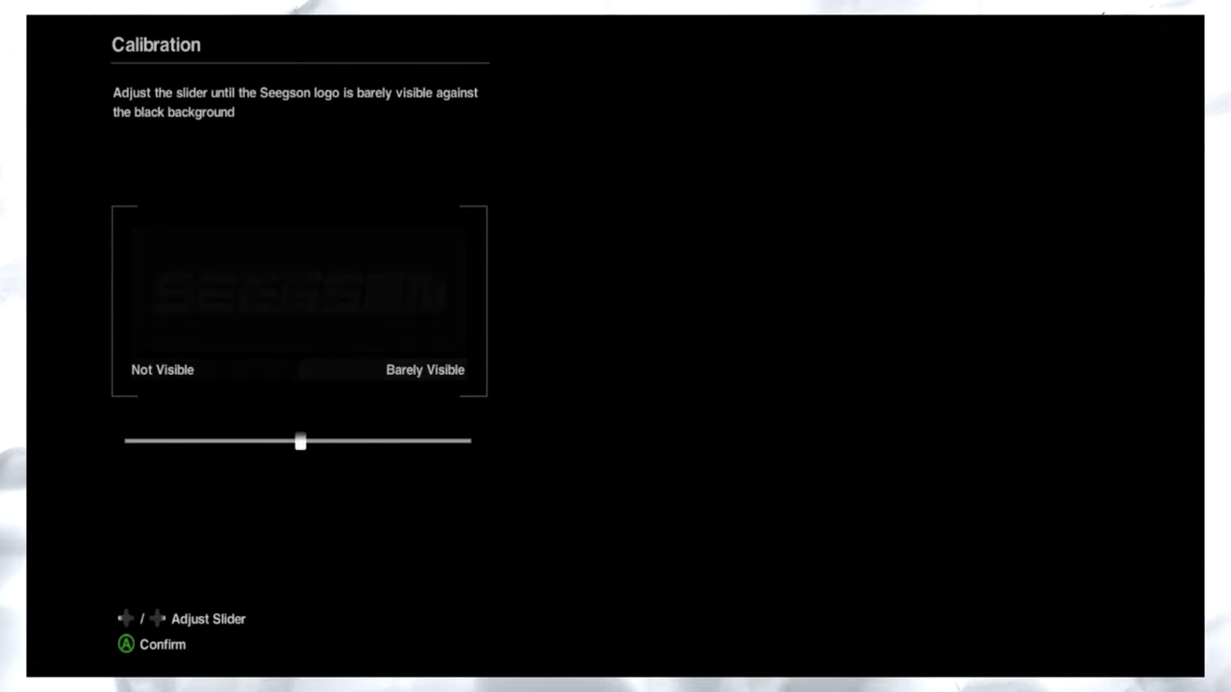
pyautogui.press('Right')
pyautogui.press('Right')
pyautogui.press('Right')
pyautogui.press('Right')
pyautogui.press('Right')
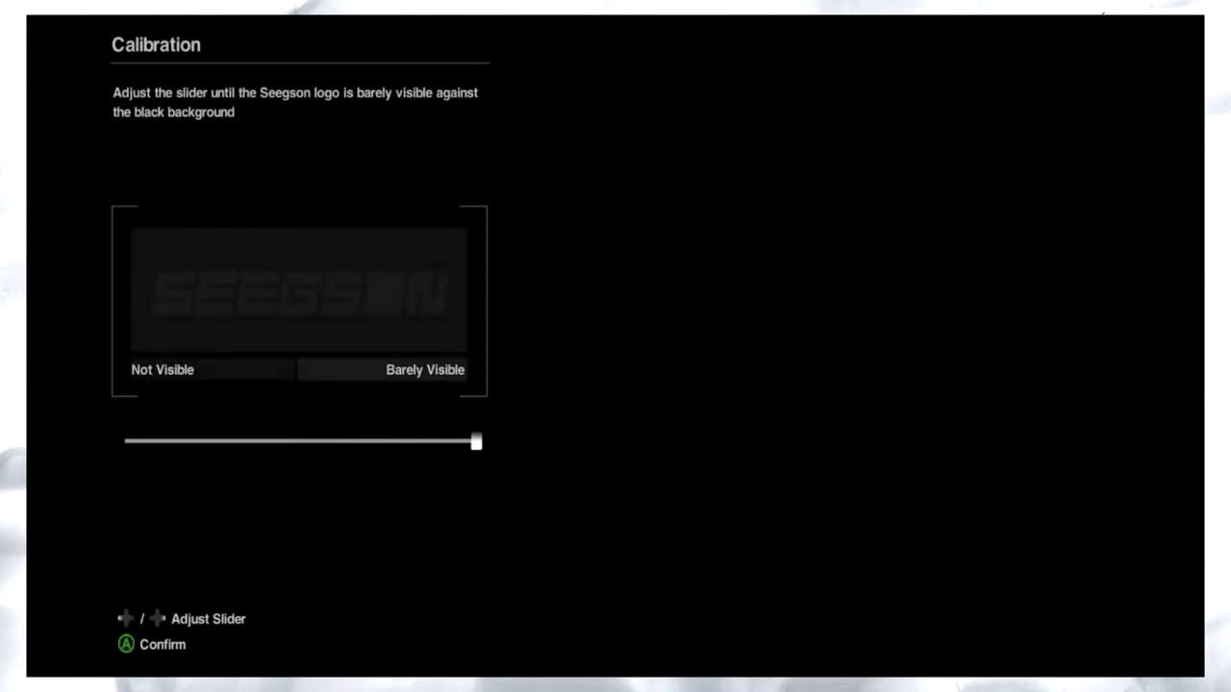
pyautogui.press('Return')
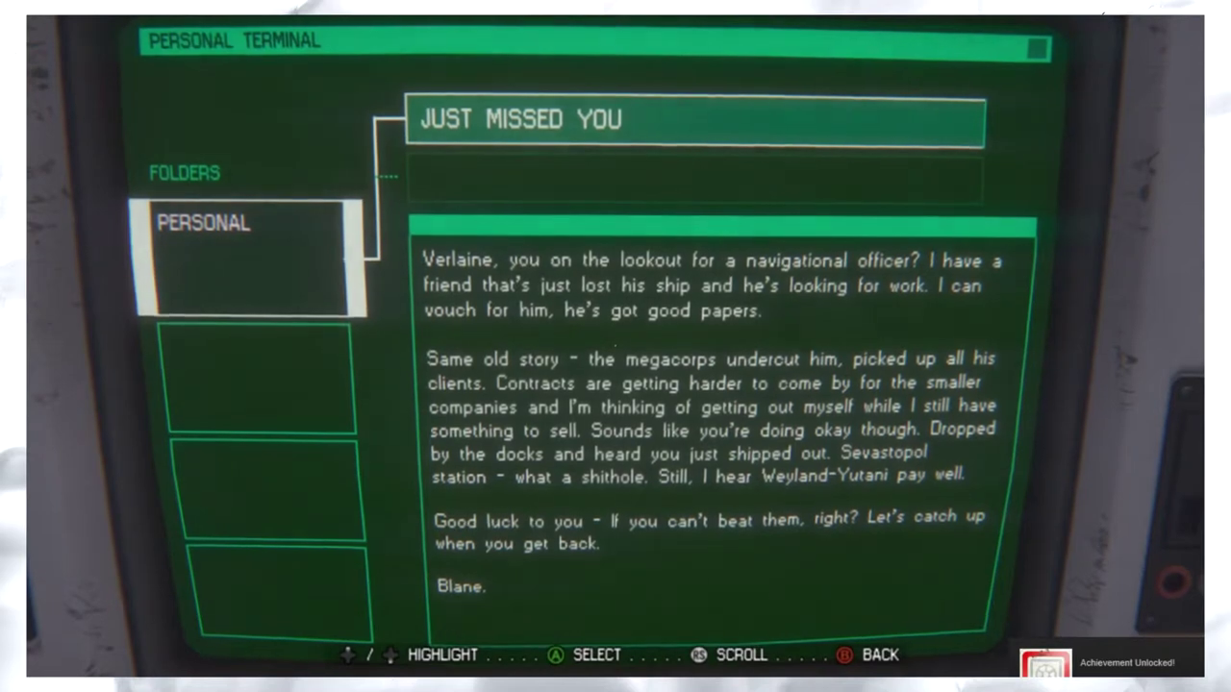
pyautogui.scroll(-2, 712, 423)
pyautogui.scroll(2, 712, 423)
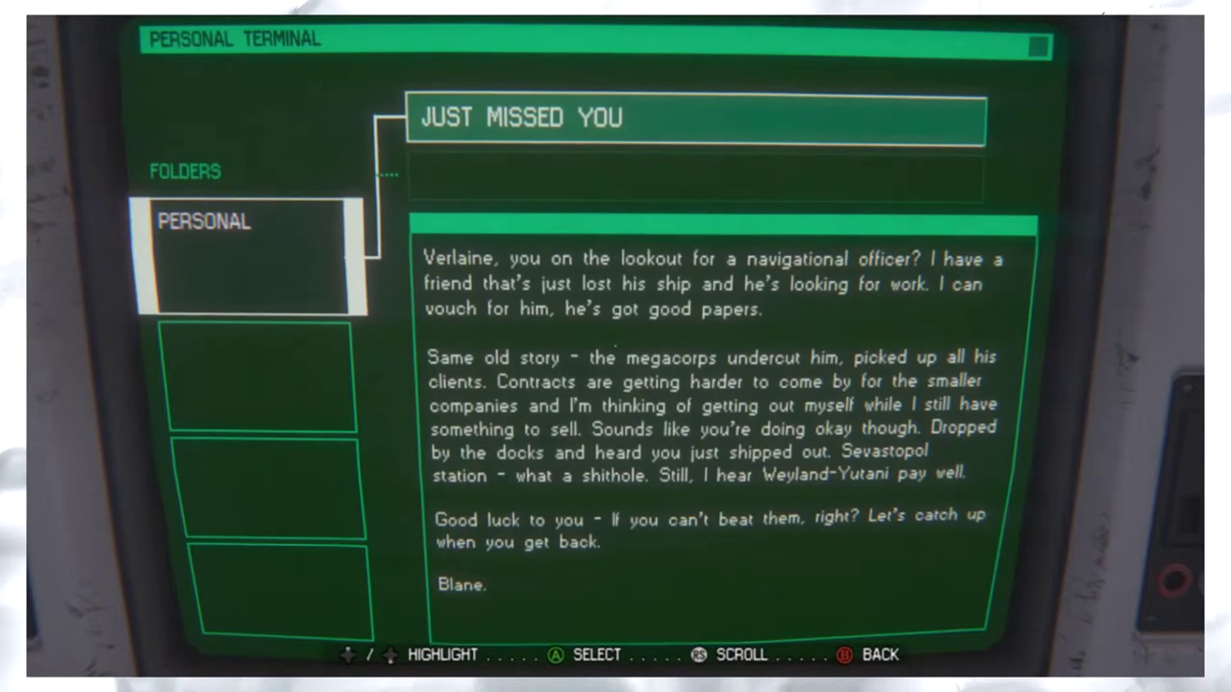
# Back out of Blane's Just Missed You email on the personal terminal
pyautogui.press('Escape')
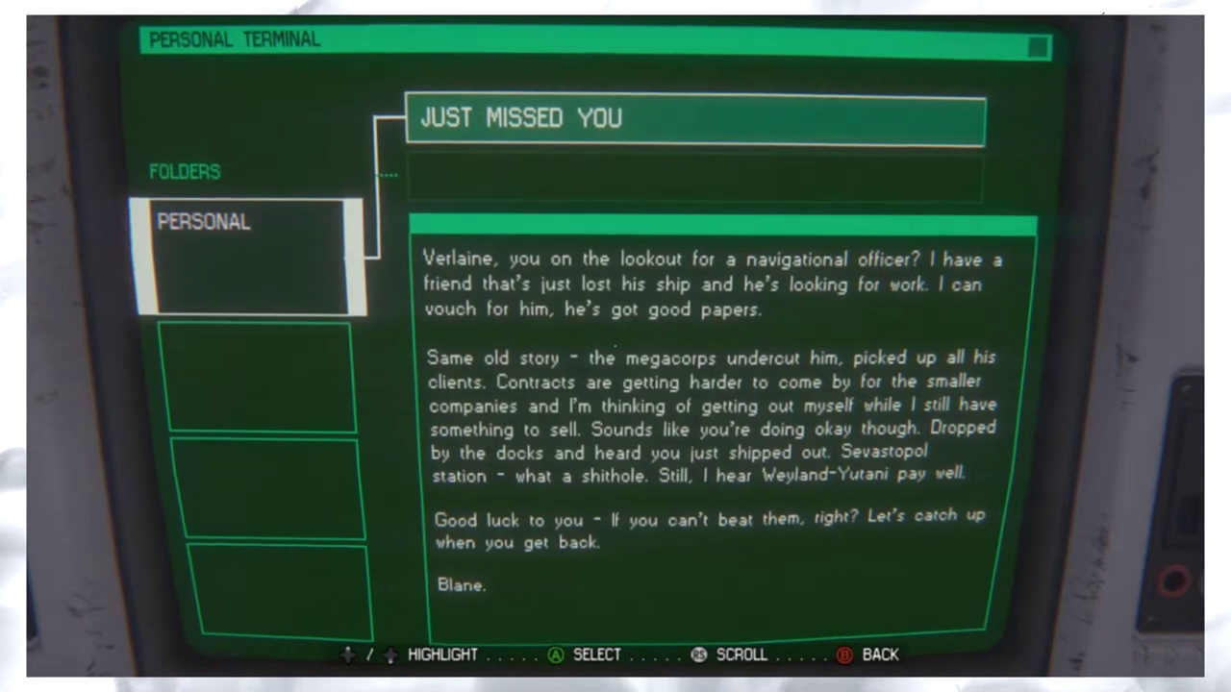
# Log out of the terminal, then walk around the desk and pillar into the washroom stalls
pyautogui.press('Escape')
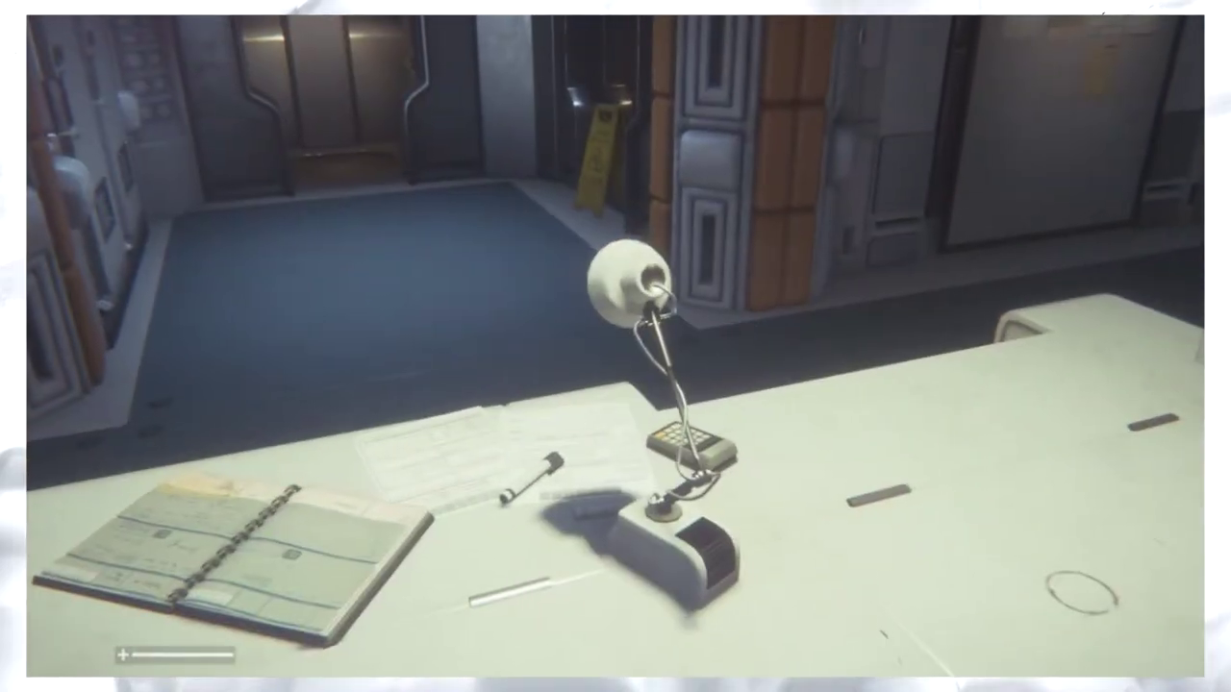
pyautogui.press('w')
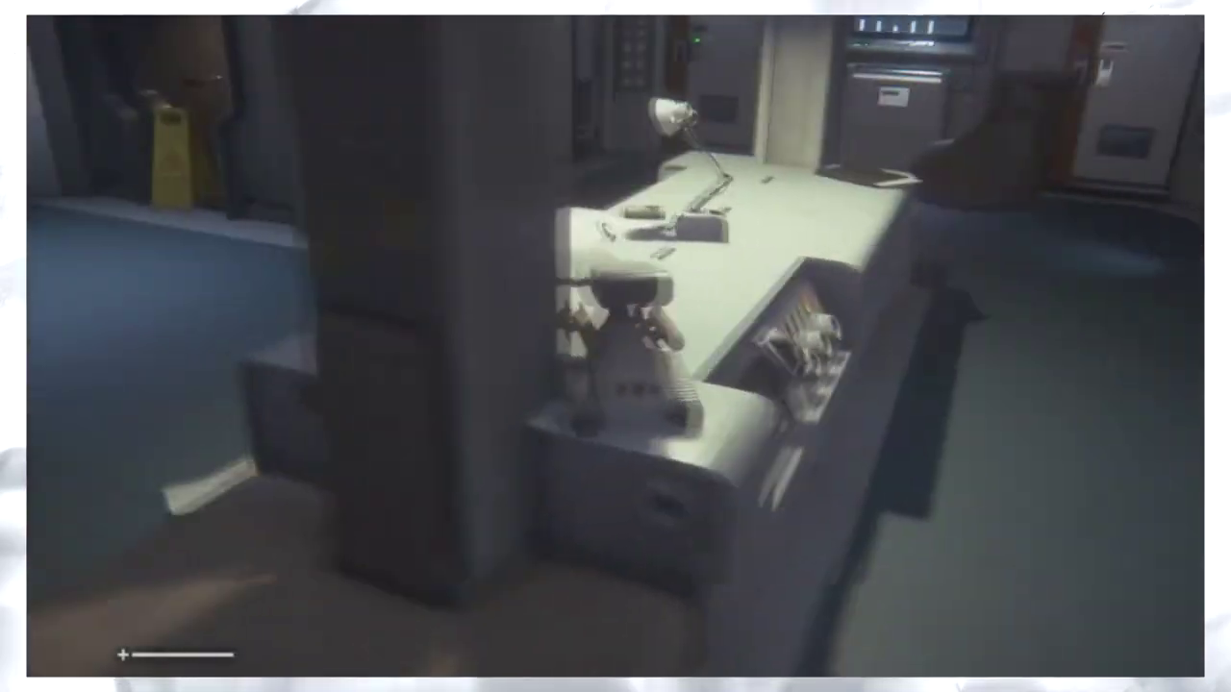
pyautogui.press('w')
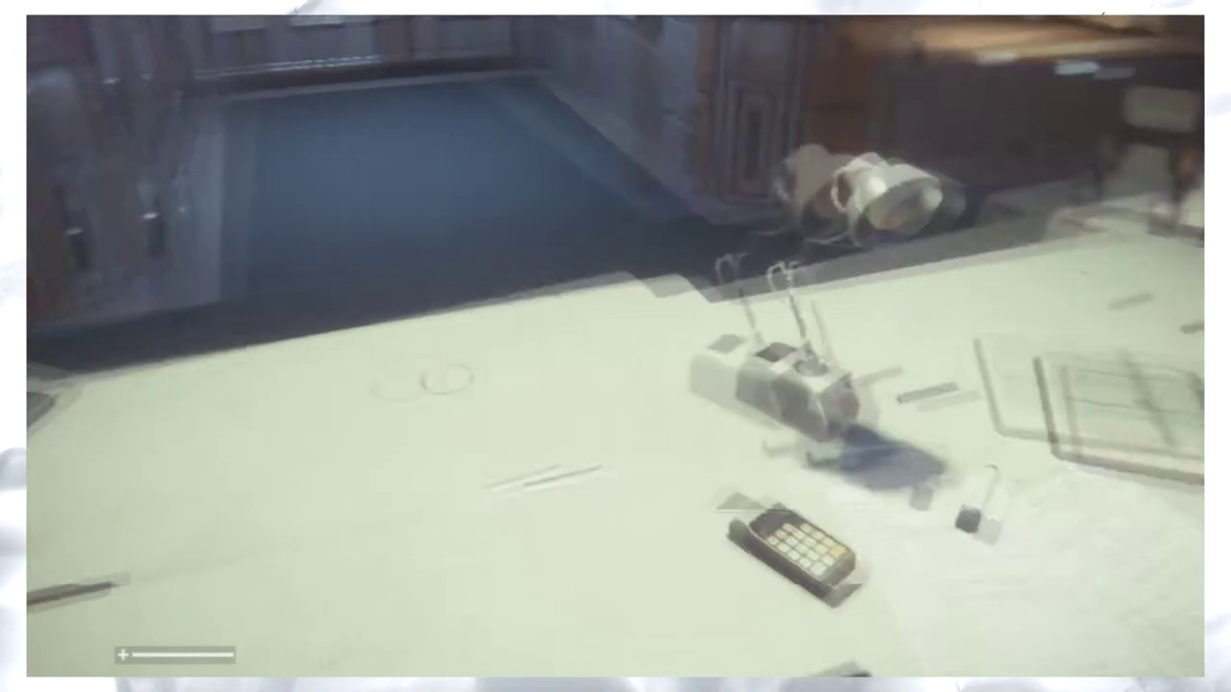
pyautogui.press('w')
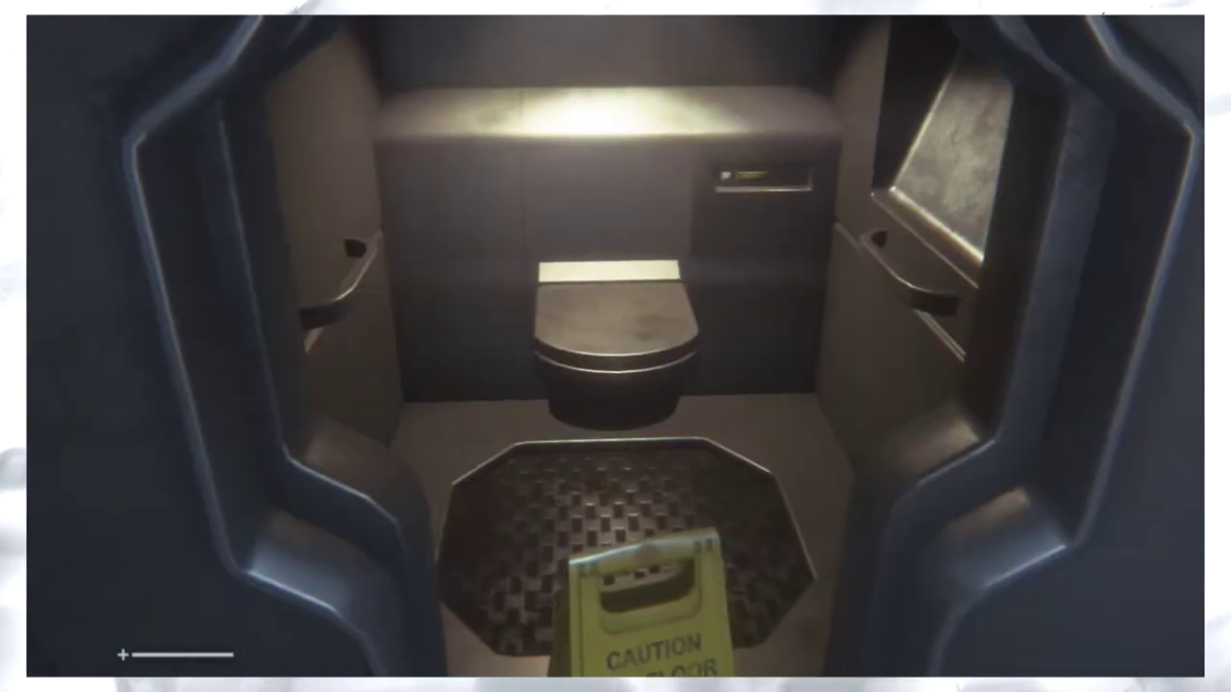
pyautogui.press('w')
pyautogui.press('w')
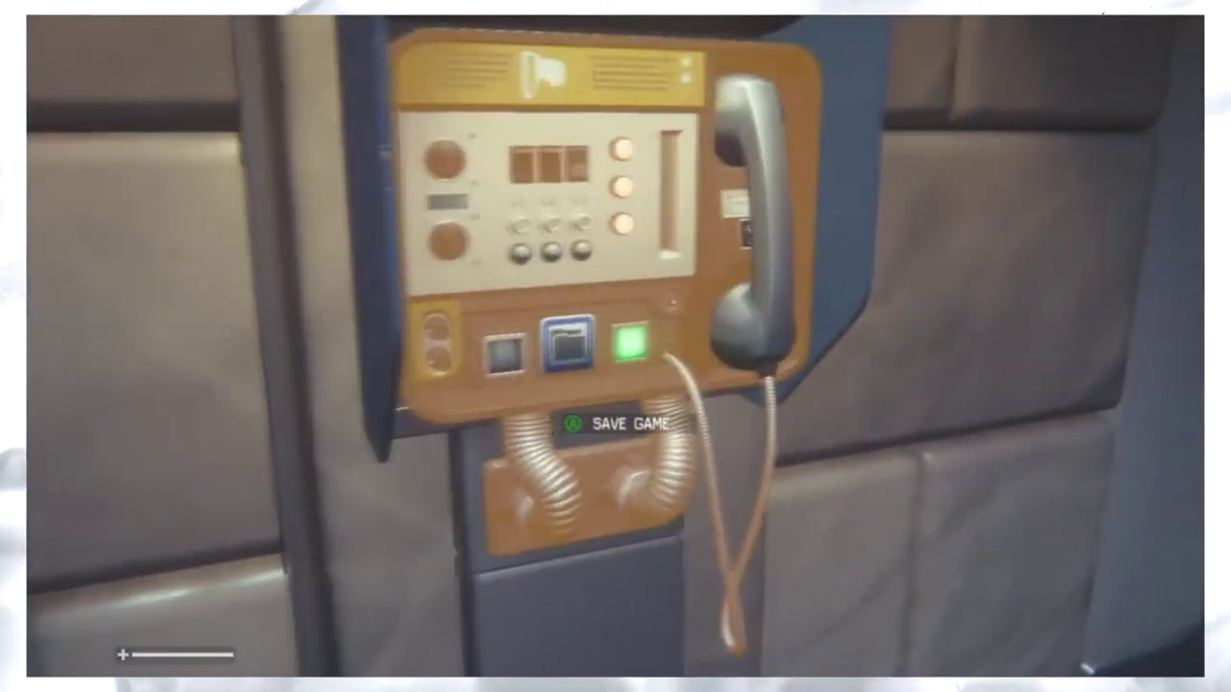
# Choose Save Game at the emergency registration point and confirm Yes to overwrite
pyautogui.press('e')
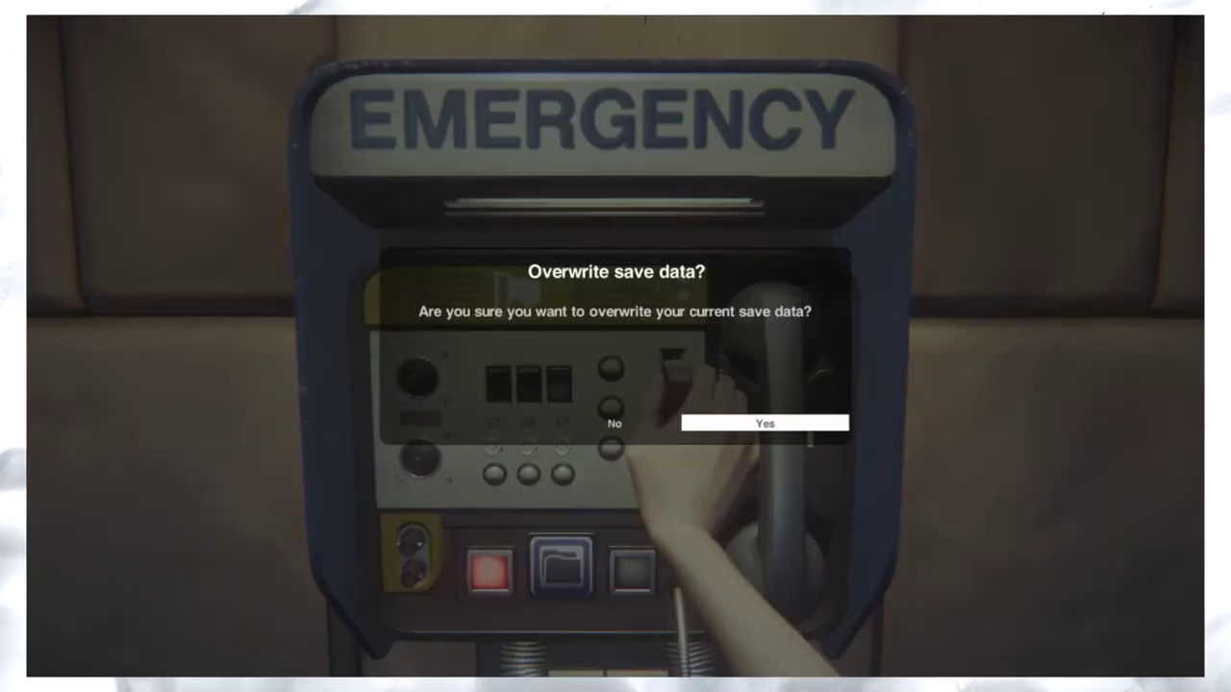
pyautogui.press('Return')
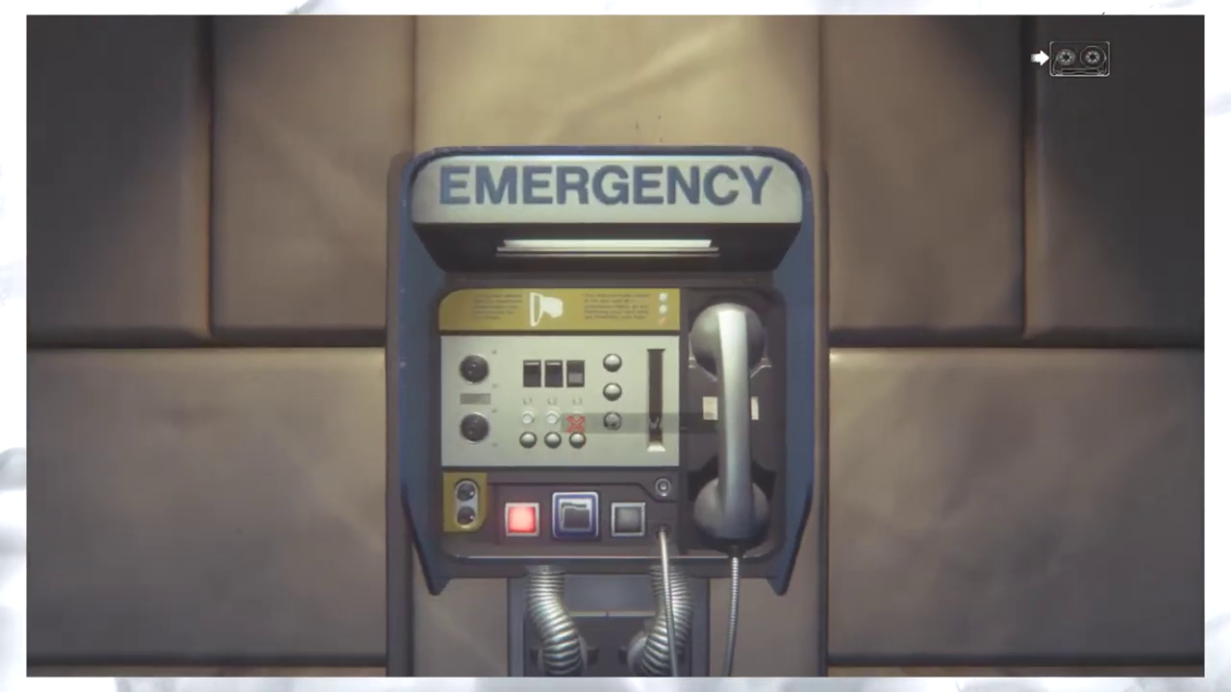